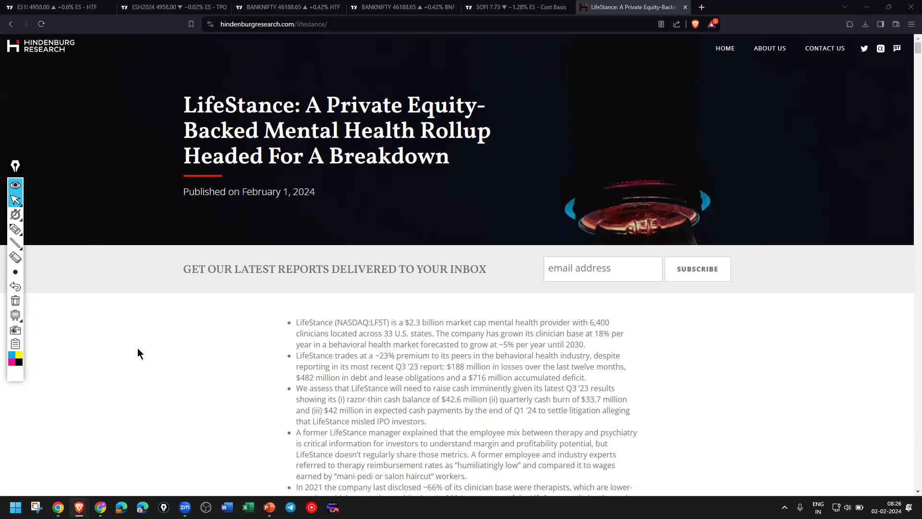
# Step: With the highlighter, underline the Hindenburg Research logo, the word LifeStance and the February 1, 2024 date
pyautogui.click(15, 229)
pyautogui.moveTo(8, 65); pyautogui.dragTo(94, 62)
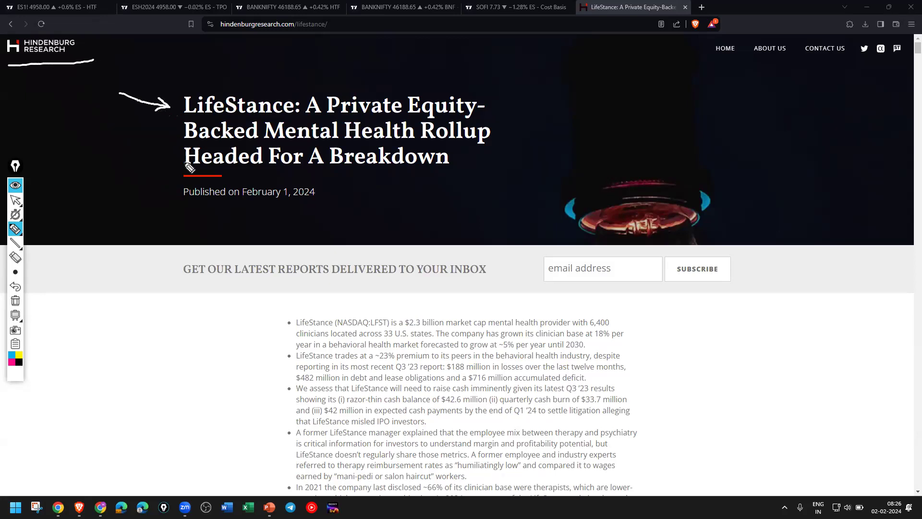
pyautogui.moveTo(186, 116); pyautogui.dragTo(281, 117)
pyautogui.moveTo(274, 205); pyautogui.dragTo(340, 206)
# Step: Clear the pen markings, then select and deselect the premium valuation text in the second bullet
pyautogui.click(15, 200)
pyautogui.click(16, 301)
pyautogui.scroll(-2, 148, 267)
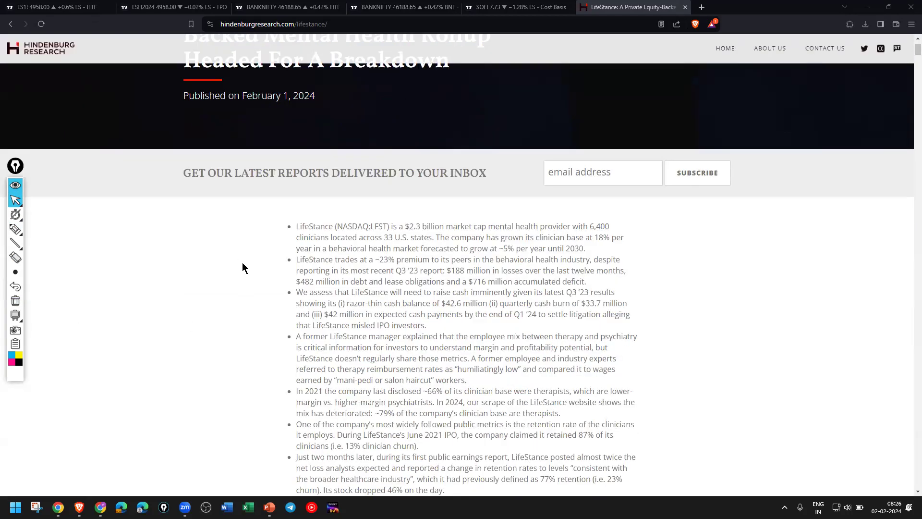
pyautogui.moveTo(375, 259)
pyautogui.mouseDown()
pyautogui.moveTo(493, 260)
pyautogui.moveTo(552, 274)
pyautogui.moveTo(556, 314)
pyautogui.mouseUp()
pyautogui.click(342, 280)
# Step: Scroll up and down through the report's summary bullets
pyautogui.scroll(2, 368, 276)
pyautogui.scroll(-15, 317, 328)
pyautogui.scroll(-5, 318, 330)
pyautogui.scroll(5, 348, 327)
pyautogui.scroll(15, 350, 323)
# Step: Load the LFST chart in TradingView and compress the price scale to show more range
pyautogui.click(527, 7)
pyautogui.write('LFST')
pyautogui.click(465, 193)
pyautogui.moveTo(888, 269); pyautogui.dragTo(889, 311)
pyautogui.scroll(-5, 600, 275)
# Step: Sketch a freehand stroke and loop across the chart
pyautogui.click(16, 228)
pyautogui.moveTo(319, 156)
pyautogui.mouseDown()
pyautogui.moveTo(423, 167)
pyautogui.moveTo(617, 220)
pyautogui.moveTo(680, 226)
pyautogui.mouseUp()
pyautogui.moveTo(603, 310); pyautogui.dragTo(633, 311)
pyautogui.press('Escape')
# Step: Switch the session to extended trading hours, remove the freehand drawings, and move the price action into view
pyautogui.click(866, 466)
pyautogui.click(869, 445)
pyautogui.click(18, 305)
pyautogui.moveTo(699, 300); pyautogui.dragTo(692, 240)
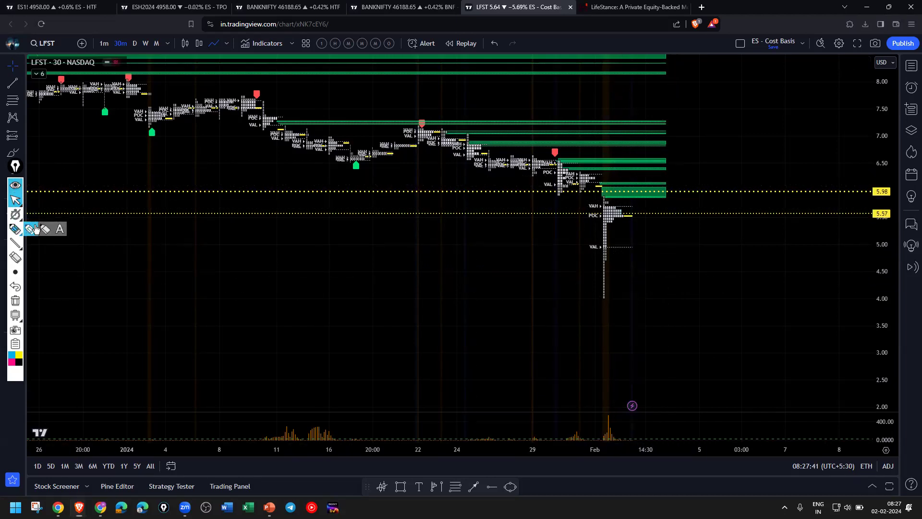
pyautogui.click(16, 229)
pyautogui.moveTo(636, 213); pyautogui.dragTo(887, 217)
pyautogui.moveTo(611, 196)
pyautogui.mouseDown()
pyautogui.moveTo(867, 199)
pyautogui.moveTo(896, 181)
pyautogui.mouseUp()
pyautogui.moveTo(639, 207)
pyautogui.mouseDown()
pyautogui.moveTo(590, 275)
pyautogui.moveTo(639, 211)
pyautogui.mouseUp()
pyautogui.moveTo(481, 196); pyautogui.dragTo(825, 192)
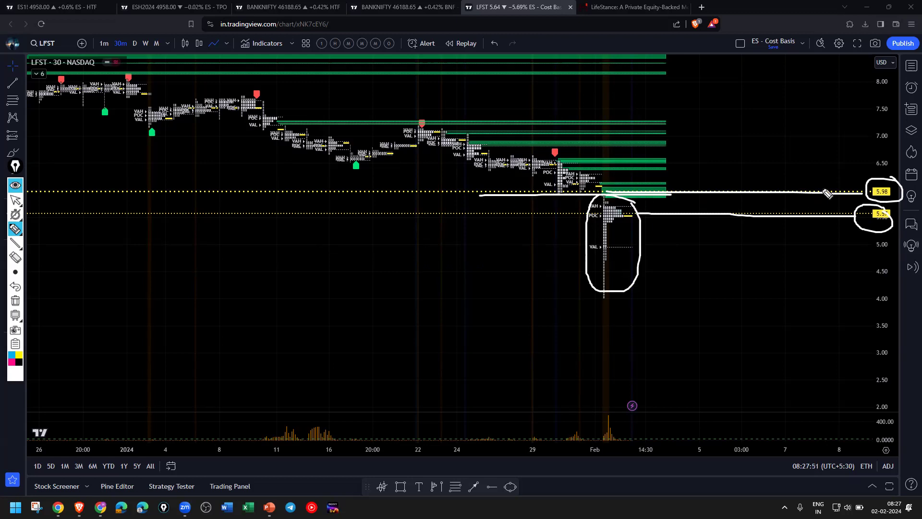
pyautogui.click(15, 199)
pyautogui.click(15, 300)
pyautogui.moveTo(442, 337)
pyautogui.mouseDown()
pyautogui.moveTo(465, 214)
pyautogui.moveTo(465, 247)
pyautogui.moveTo(405, 160)
pyautogui.moveTo(479, 328)
pyautogui.moveTo(526, 229)
pyautogui.moveTo(595, 322)
pyautogui.moveTo(539, 235)
pyautogui.moveTo(424, 273)
pyautogui.moveTo(269, 249)
pyautogui.mouseUp()
# Step: Zoom the chart and place a horizontal ray at the 4.02 level
pyautogui.scroll(-5, 269, 249)
pyautogui.scroll(-1, 270, 248)
pyautogui.scroll(-1, 270, 249)
pyautogui.scroll(-2, 270, 249)
pyautogui.scroll(5, 271, 248)
pyautogui.click(492, 486)
pyautogui.click(598, 253)
pyautogui.click(448, 235)
# Step: Pan back into earlier 2023 history and rescale the price axis around the December–February action
pyautogui.scroll(-5, 327, 255)
pyautogui.moveTo(218, 249); pyautogui.dragTo(627, 251)
pyautogui.moveTo(243, 251); pyautogui.dragTo(468, 265)
pyautogui.scroll(5, 467, 265)
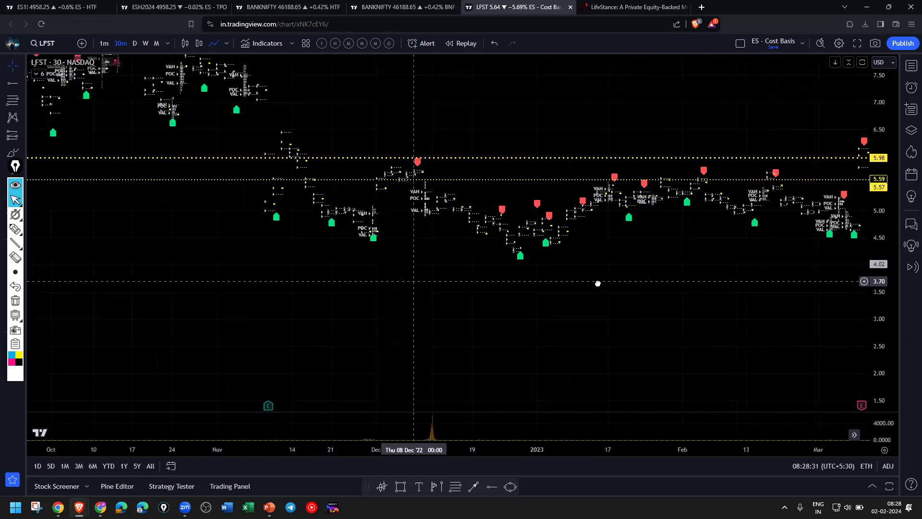
pyautogui.scroll(5, 541, 270)
pyautogui.moveTo(878, 303); pyautogui.dragTo(878, 257)
pyautogui.scroll(2, 572, 314)
pyautogui.moveTo(882, 326); pyautogui.dragTo(882, 345)
pyautogui.scroll(-3, 436, 348)
# Step: Pan back to October–December history and compress the price scale to fit the full range
pyautogui.scroll(3, 587, 261)
pyautogui.moveTo(590, 342); pyautogui.dragTo(655, 304)
pyautogui.moveTo(885, 224); pyautogui.dragTo(877, 326)
# Step: Scroll left through the history until the August 2021 start of data is in view
pyautogui.hscroll(-10, 368, 276)
pyautogui.hscroll(-15, 351, 285)
pyautogui.hscroll(-5, 608, 274)
pyautogui.hscroll(-15, 390, 309)
pyautogui.hscroll(-15, 356, 318)
pyautogui.hscroll(-15, 414, 329)
pyautogui.hscroll(-15, 283, 331)
pyautogui.hscroll(-15, 347, 337)
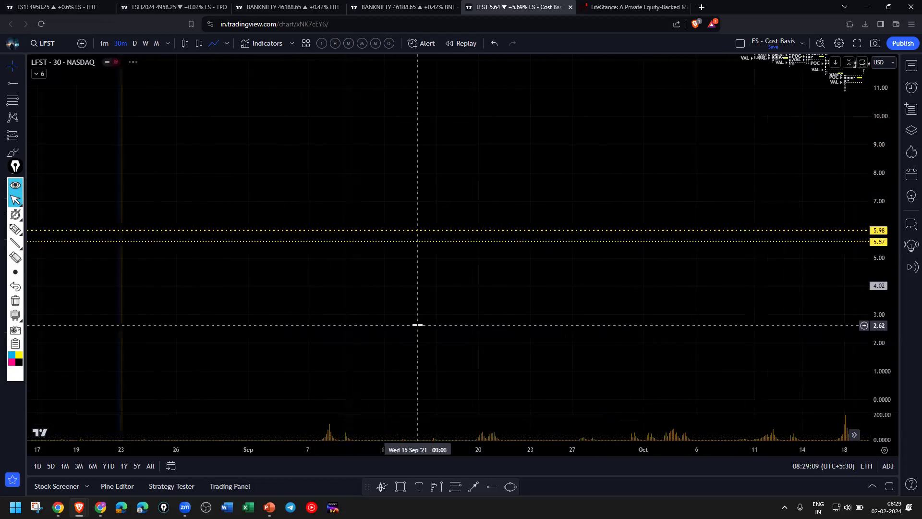
pyautogui.hscroll(-8, 349, 319)
pyautogui.hscroll(-7, 630, 324)
pyautogui.hscroll(-10, 431, 311)
pyautogui.moveTo(847, 402); pyautogui.dragTo(251, 404)
# Step: Dismiss the beginning-of-data notice and return to the latest price bars
pyautogui.click(564, 217)
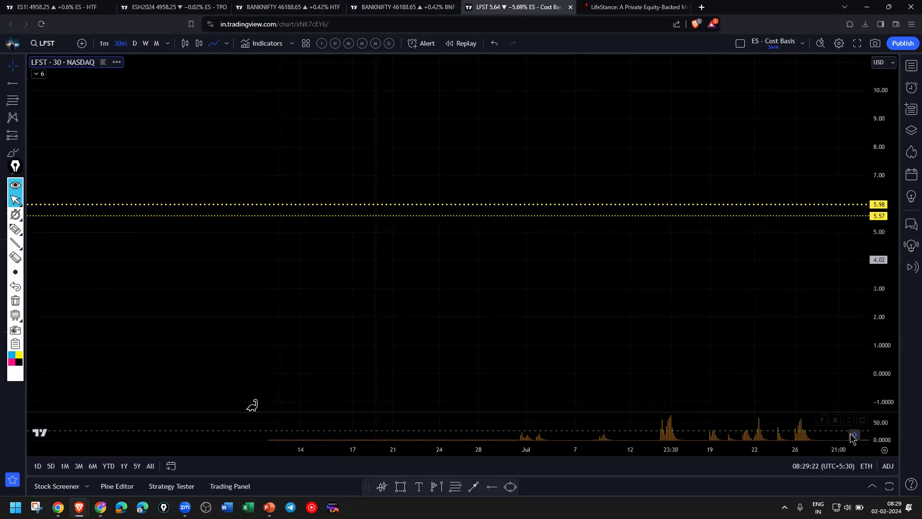
pyautogui.click(853, 435)
pyautogui.moveTo(885, 316)
pyautogui.mouseDown()
pyautogui.moveTo(788, 200)
pyautogui.moveTo(580, 261)
pyautogui.moveTo(458, 282)
pyautogui.mouseUp()
# Step: With the highlighter, draw a downward arrow and circle the sharp drop toward 4.02
pyautogui.click(16, 230)
pyautogui.moveTo(562, 277); pyautogui.dragTo(644, 330)
pyautogui.moveTo(552, 242)
pyautogui.mouseDown()
pyautogui.moveTo(535, 273)
pyautogui.moveTo(566, 263)
pyautogui.mouseUp()
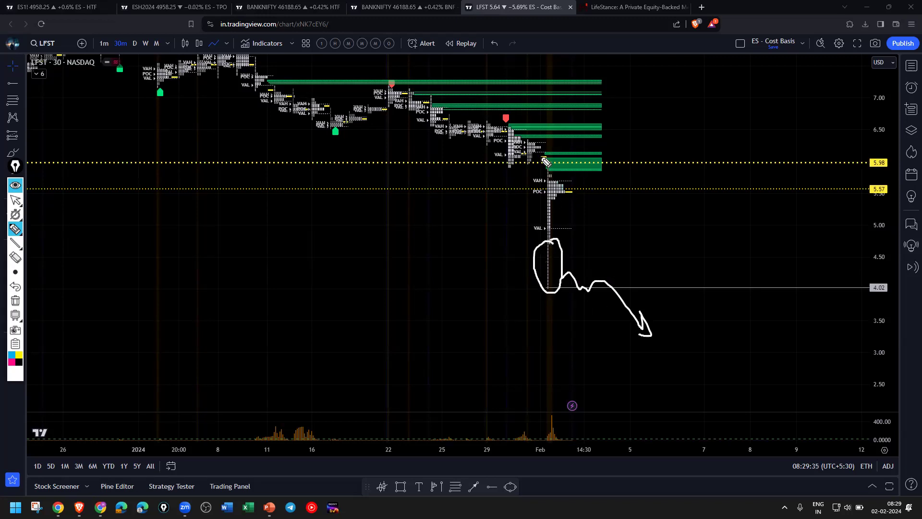
# Step: Trace the 5.98 line with a small upward stroke, draw VAH and VAL lines, and circle the 4.02 label
pyautogui.moveTo(491, 162); pyautogui.dragTo(857, 160)
pyautogui.moveTo(618, 178)
pyautogui.mouseDown()
pyautogui.moveTo(638, 124)
pyautogui.moveTo(622, 161)
pyautogui.moveTo(680, 143)
pyautogui.mouseUp()
pyautogui.moveTo(546, 181); pyautogui.dragTo(624, 181)
pyautogui.moveTo(542, 228); pyautogui.dragTo(625, 229)
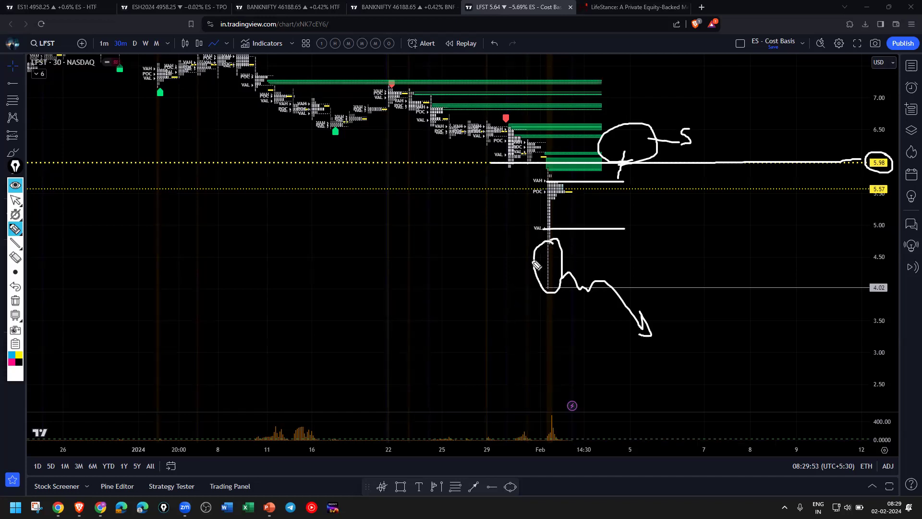
pyautogui.moveTo(874, 268)
pyautogui.mouseDown()
pyautogui.moveTo(866, 294)
pyautogui.moveTo(886, 268)
pyautogui.mouseUp()
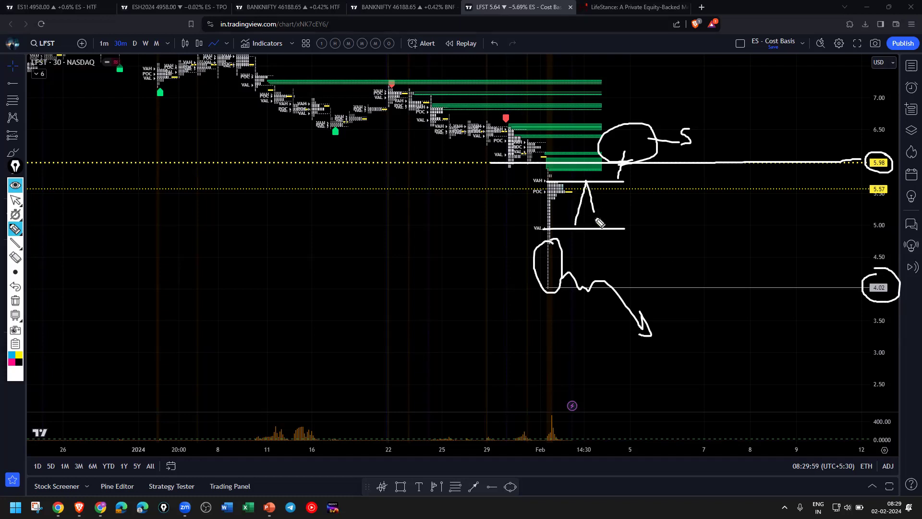